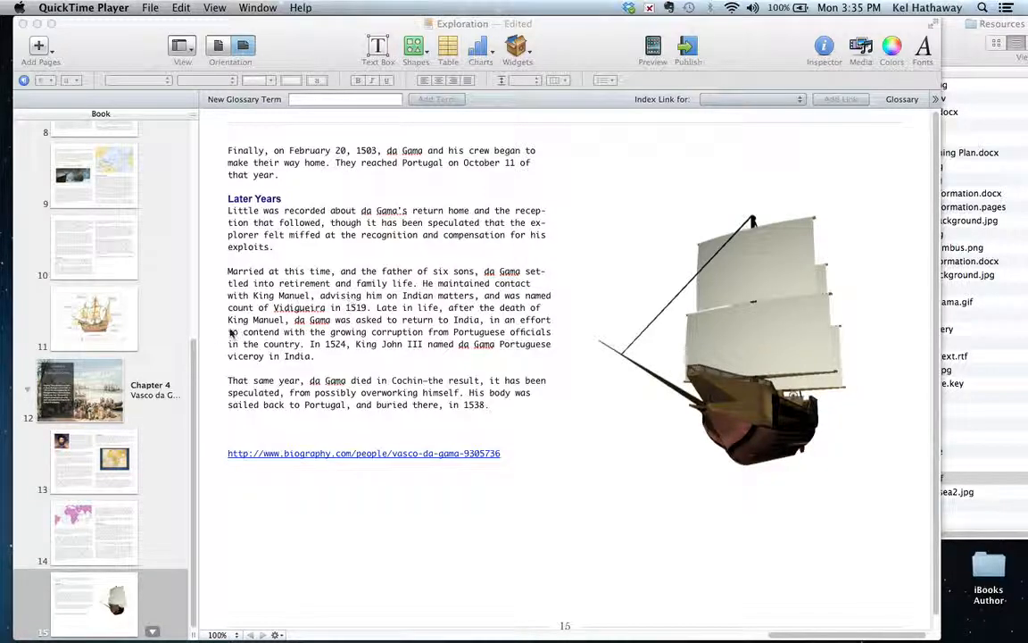
# Step: On page 8 of Chapter 3, capitalize "Seas" in the phrase "Mediterranean and Aegean Seas" under Early Voyages
pyautogui.moveTo(193, 355); pyautogui.dragTo(202, 263)
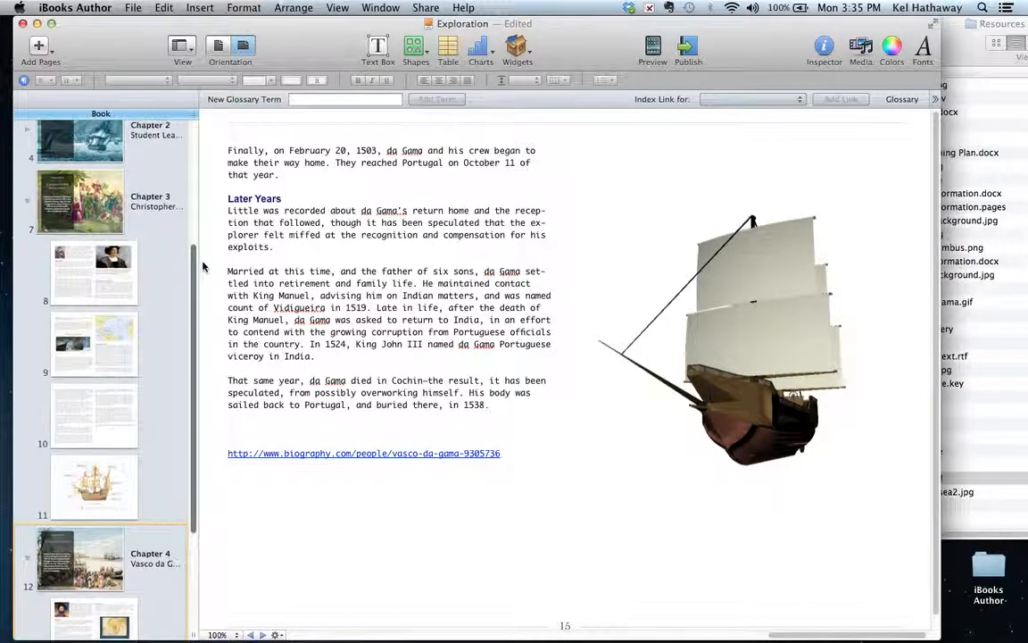
pyautogui.click(105, 282)
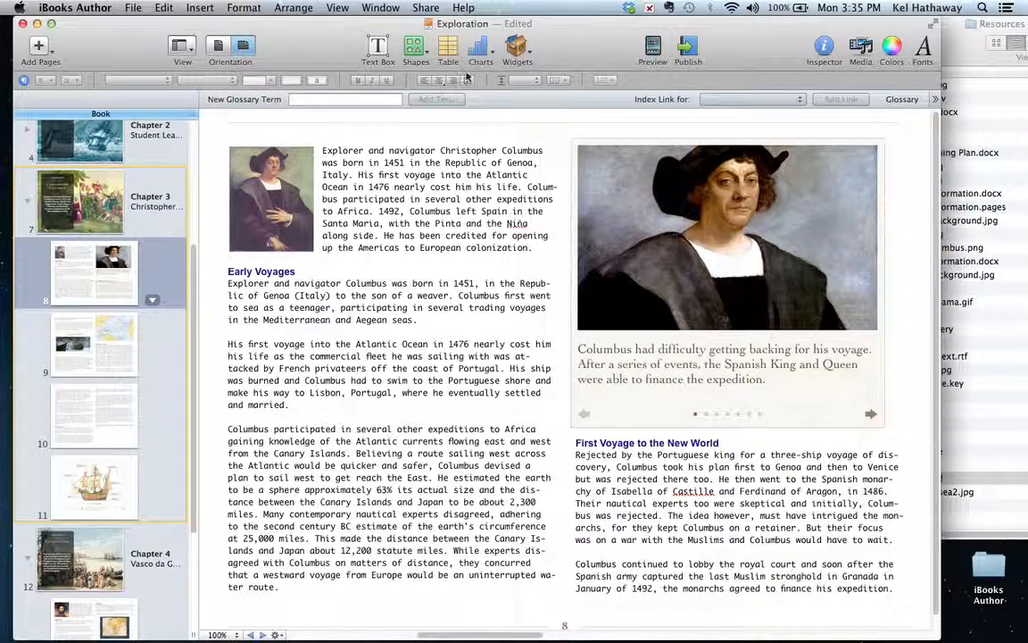
pyautogui.click(307, 297)
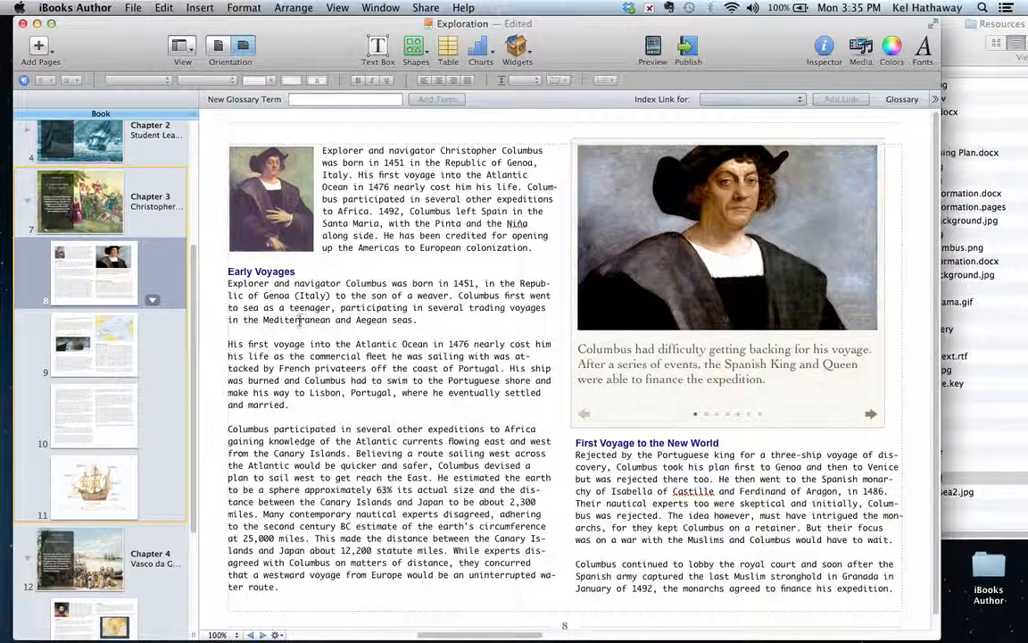
pyautogui.click(398, 320)
pyautogui.press('BackSpace')
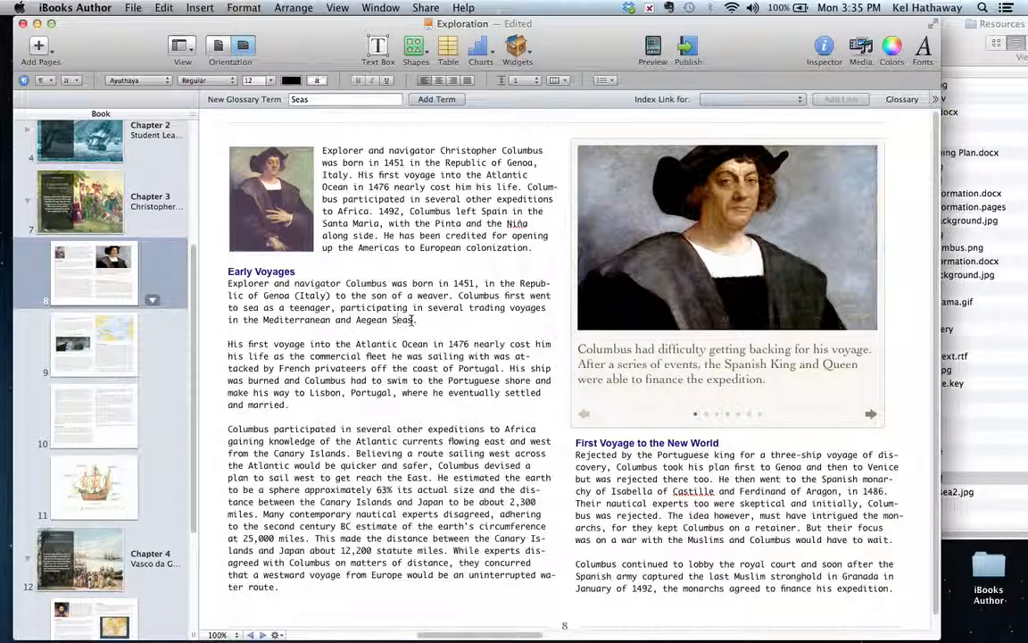
# Step: Format the phrase "Mediterranean and Aegean Seas" in Arial, size 14, with a crimson text color
pyautogui.moveTo(415, 320); pyautogui.dragTo(264, 322)
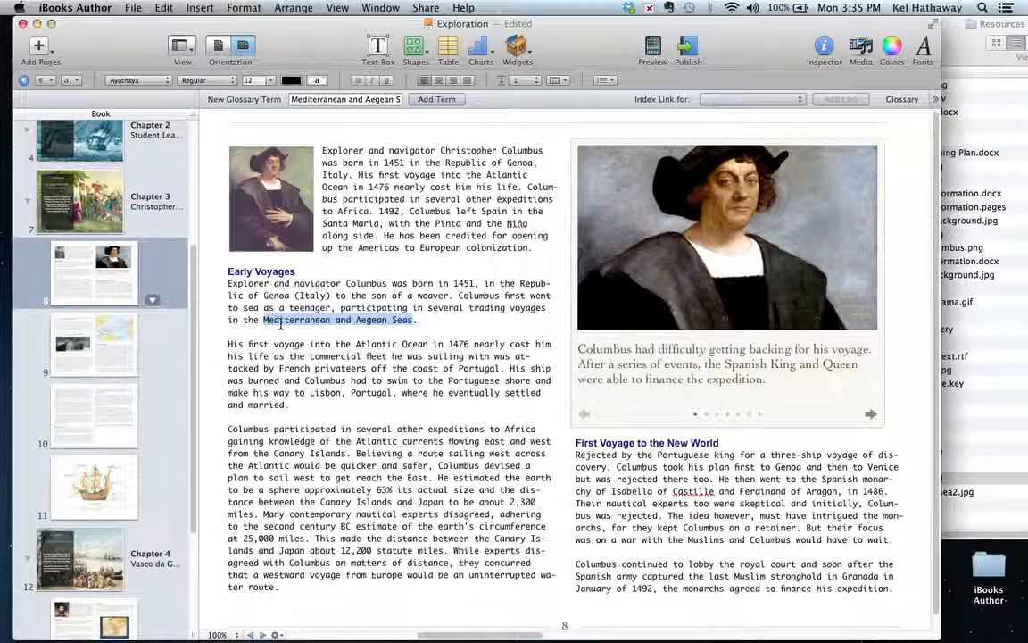
pyautogui.click(167, 82)
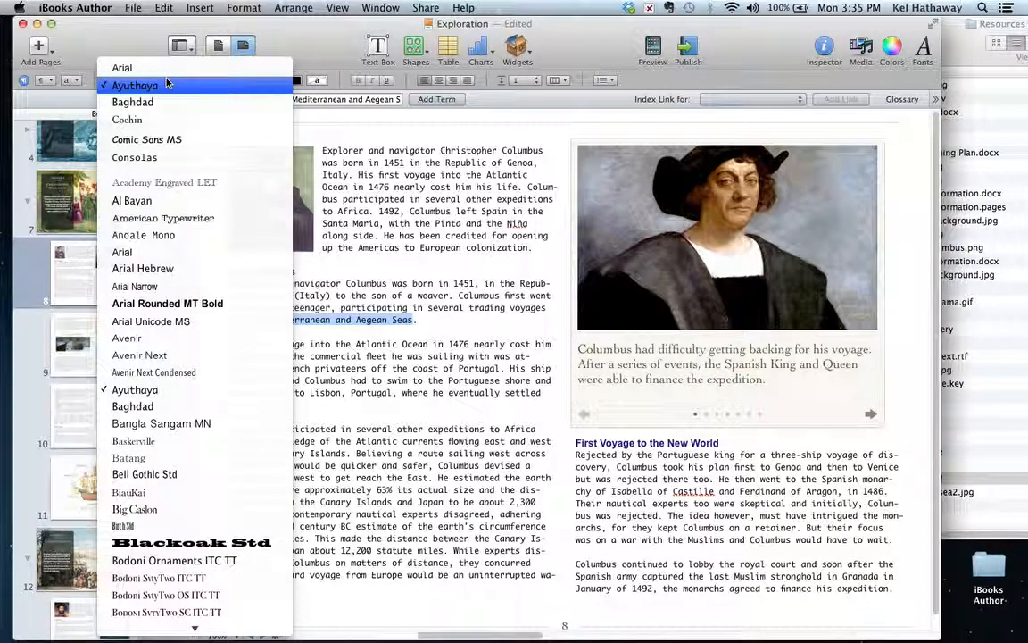
pyautogui.click(165, 72)
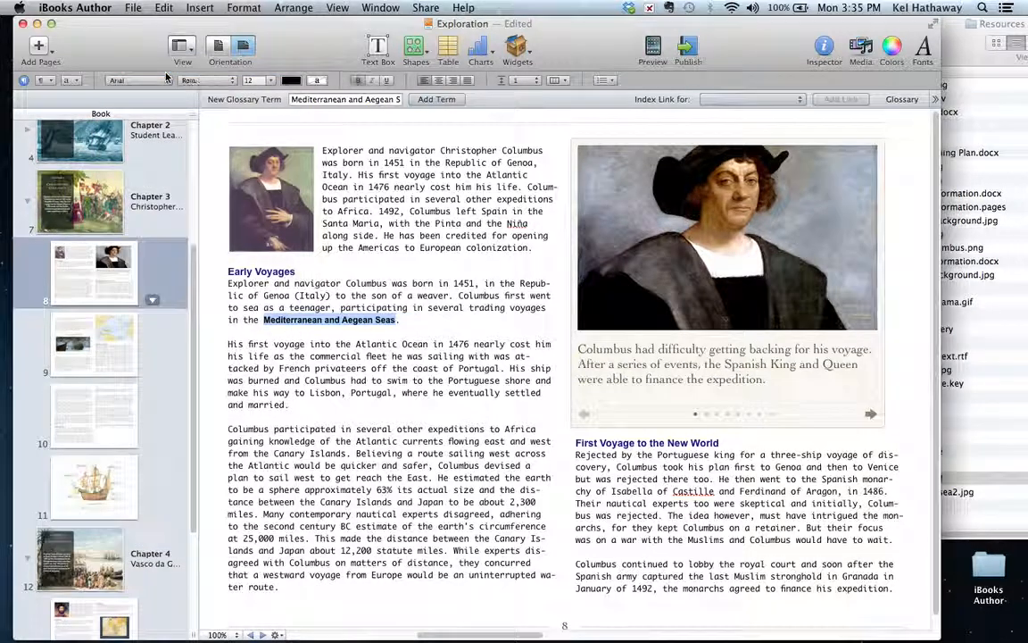
pyautogui.click(270, 83)
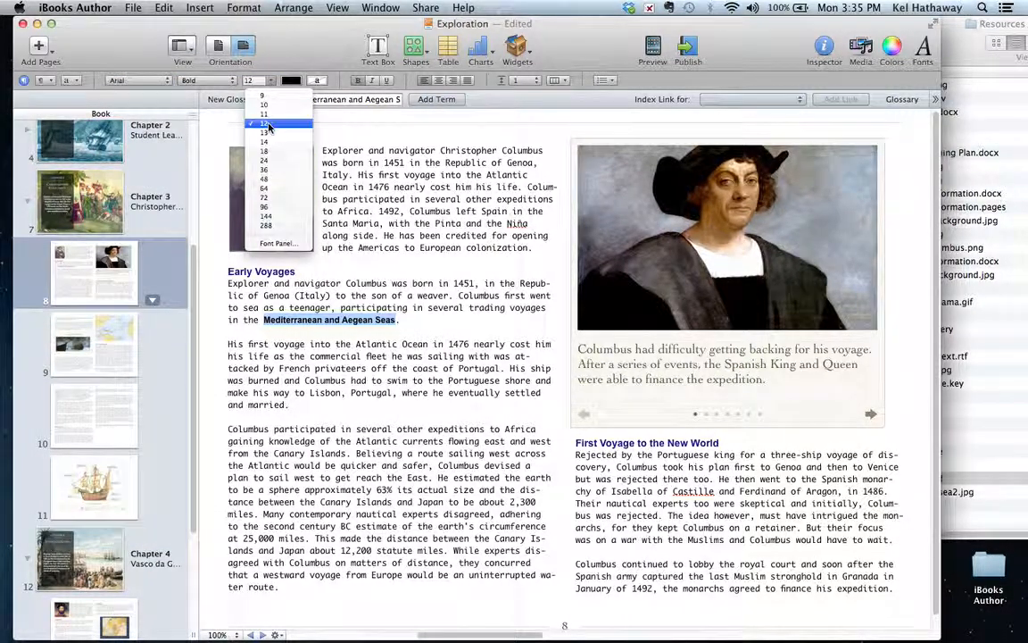
pyautogui.click(267, 138)
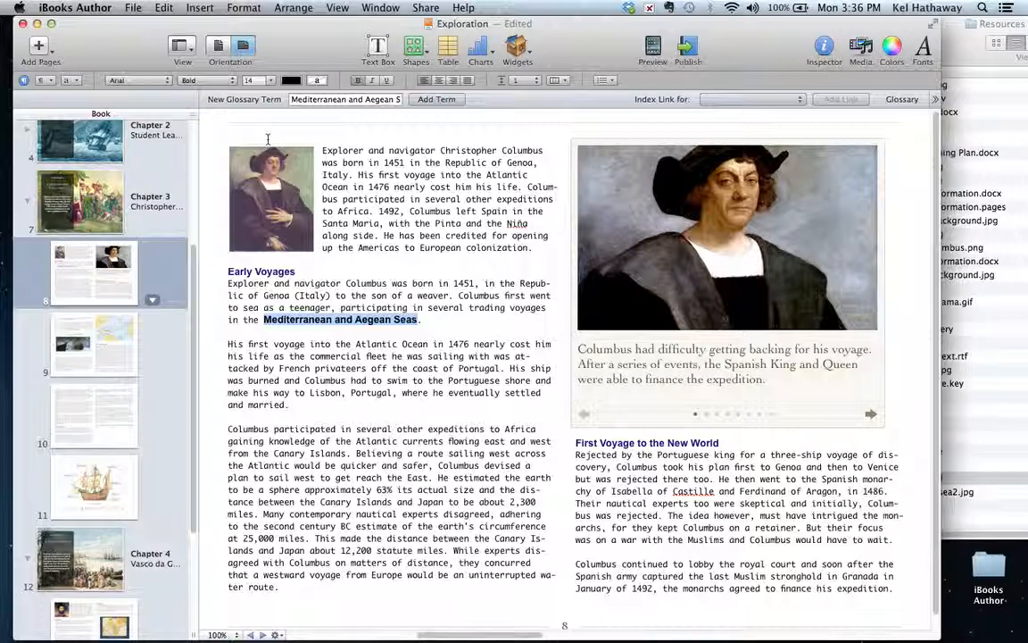
pyautogui.click(291, 81)
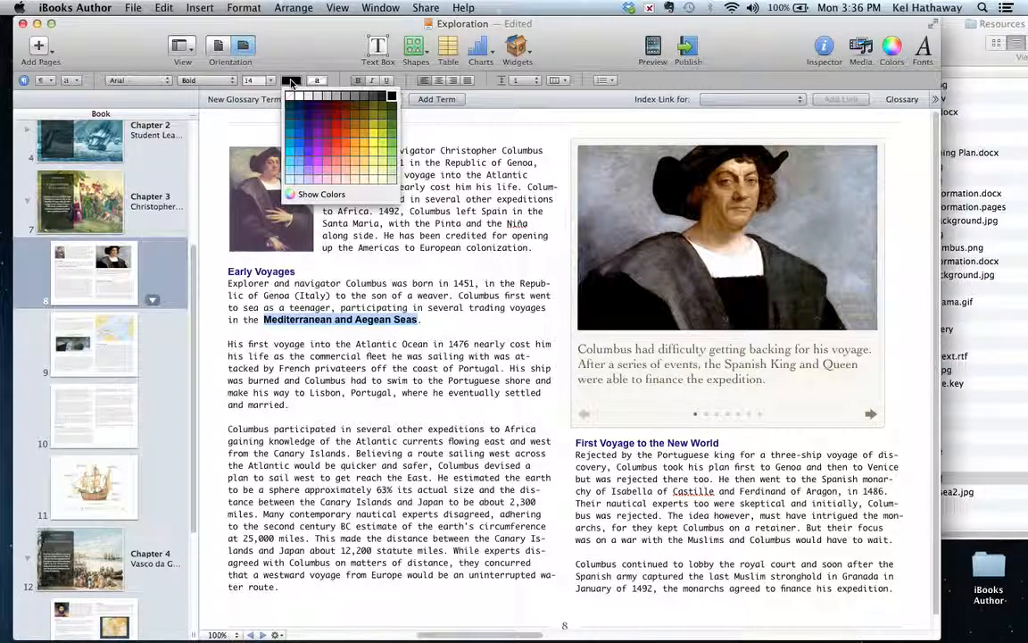
pyautogui.click(327, 144)
pyautogui.click(461, 355)
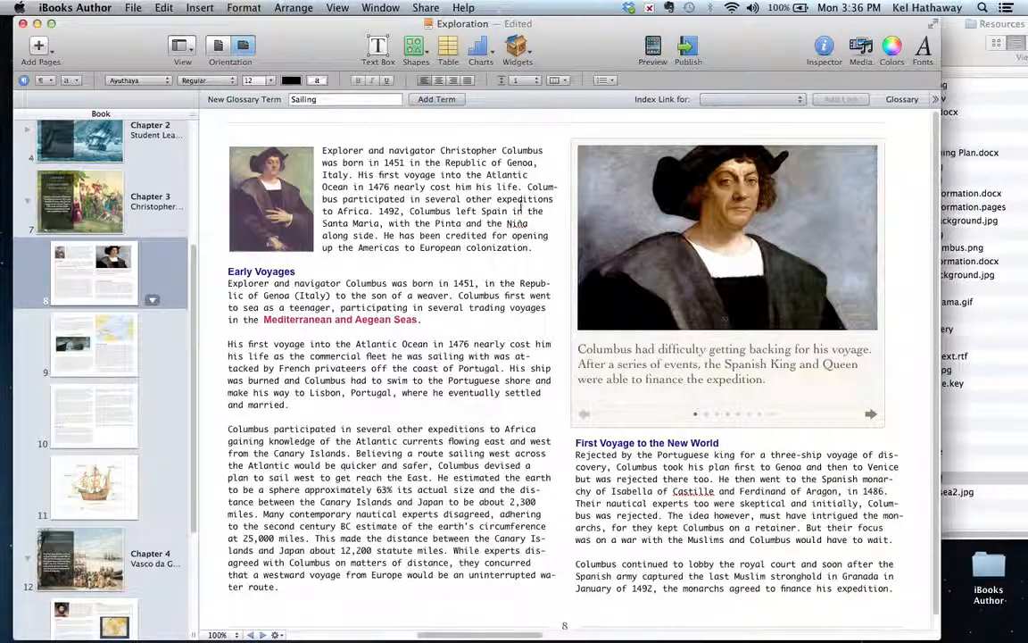
# Step: Insert a Pop-Over widget on the page and fill it with the Aegean Sea text copied from 19-Agean text.rtf
pyautogui.click(518, 52)
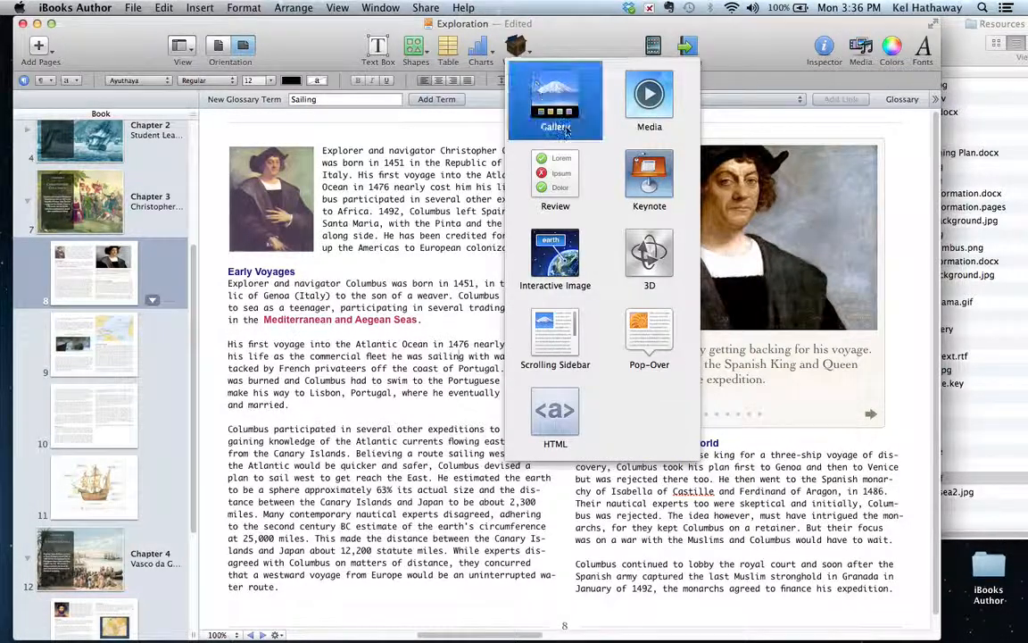
pyautogui.click(649, 335)
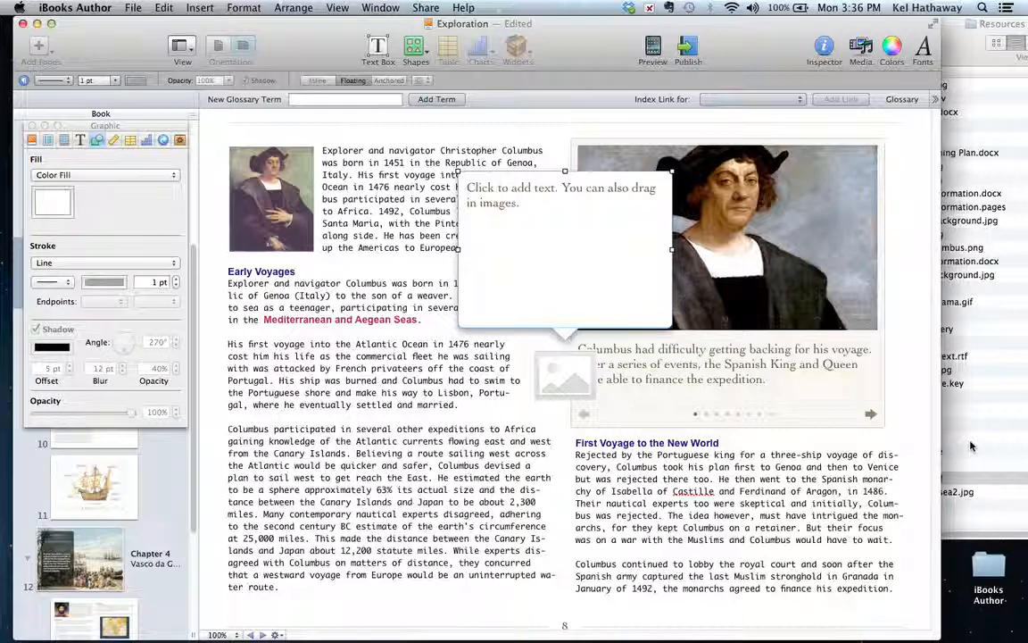
pyautogui.click(925, 479)
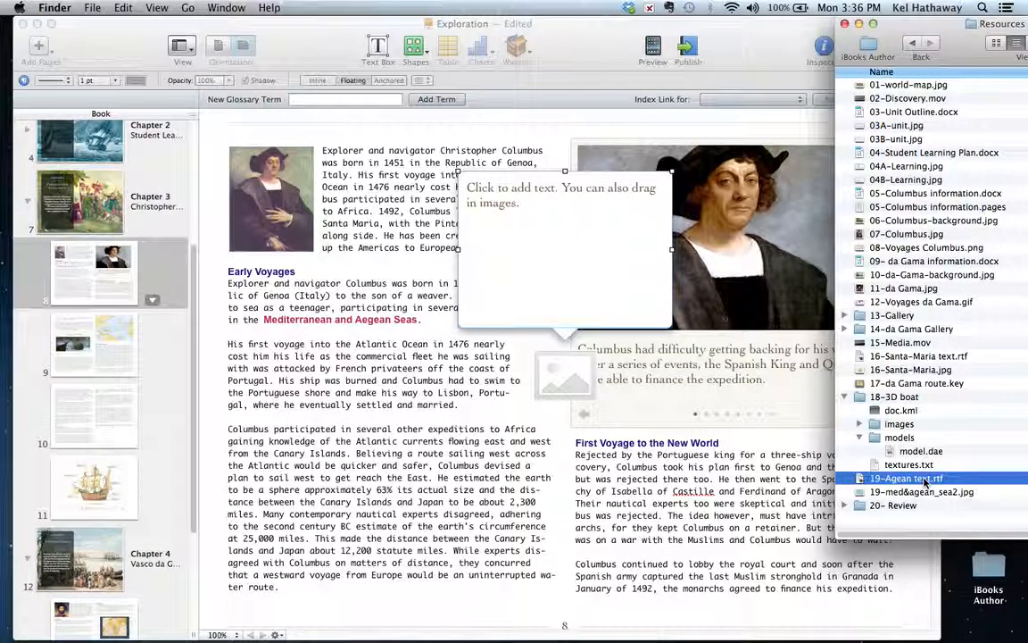
pyautogui.doubleClick(925, 480)
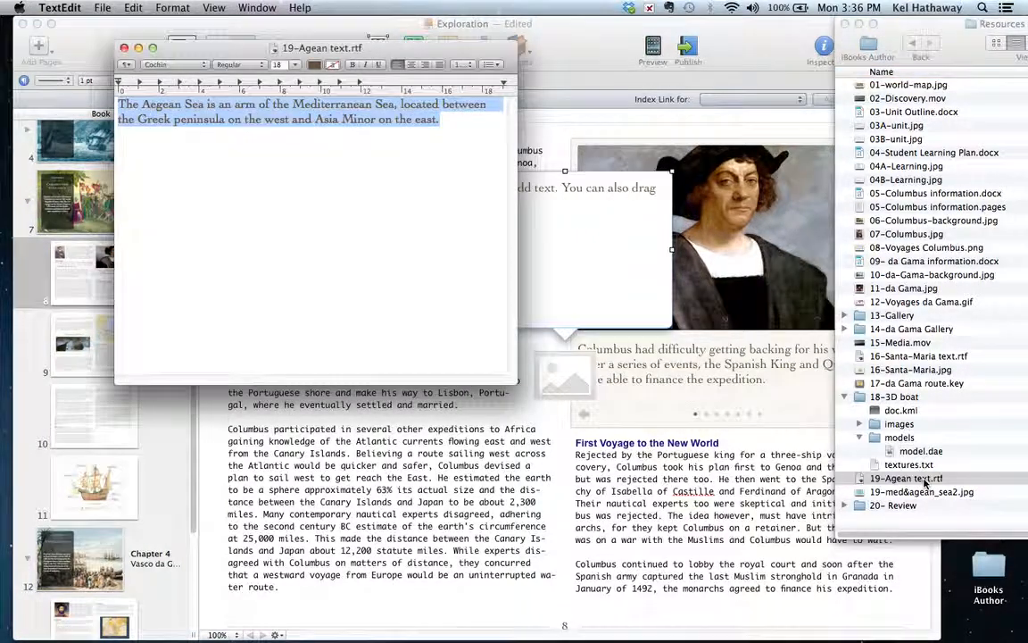
pyautogui.click(440, 120)
pyautogui.moveTo(440, 120); pyautogui.dragTo(114, 104)
pyautogui.press('super+c')
pyautogui.click(123, 49)
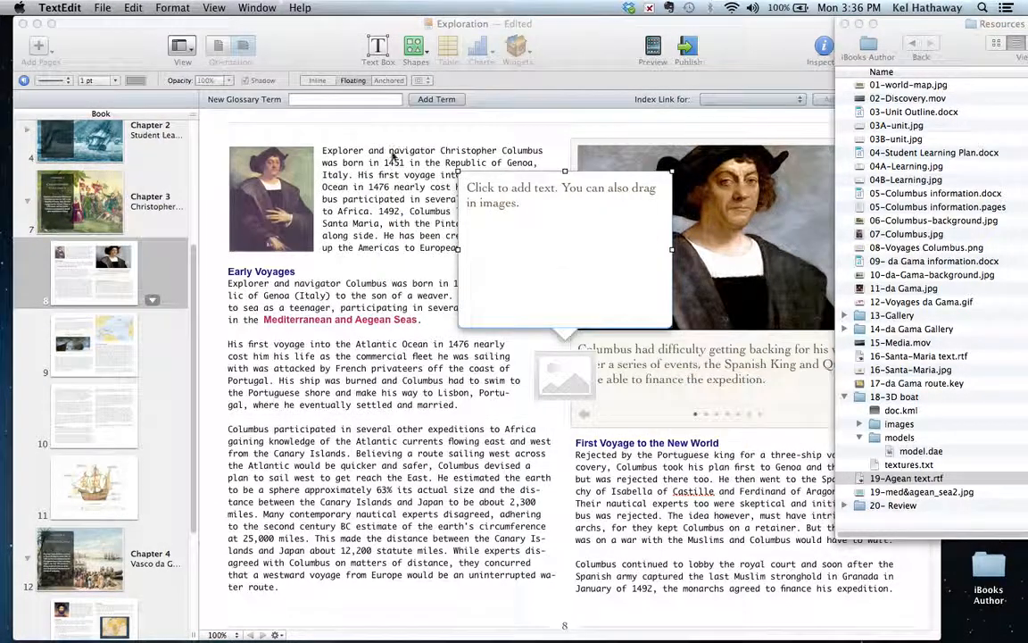
pyautogui.click(497, 205)
pyautogui.press('super+v')
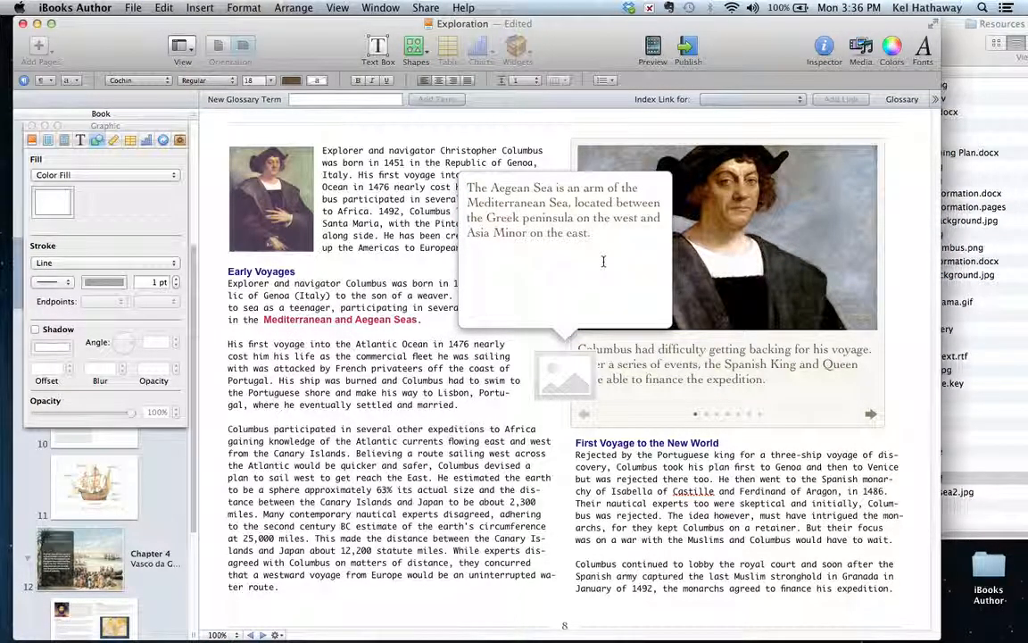
# Step: Add the image 19-med&agean_sea2.jpg to the pop-over, placing it below the text and enlarging it to nearly the pop-over's width
pyautogui.click(964, 432)
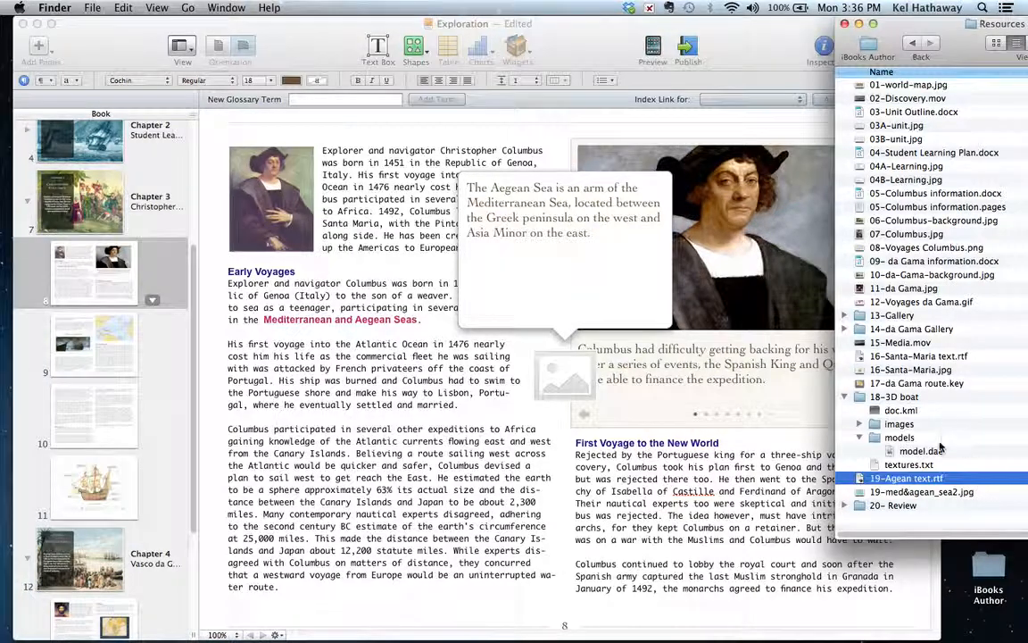
pyautogui.moveTo(915, 492); pyautogui.dragTo(560, 261)
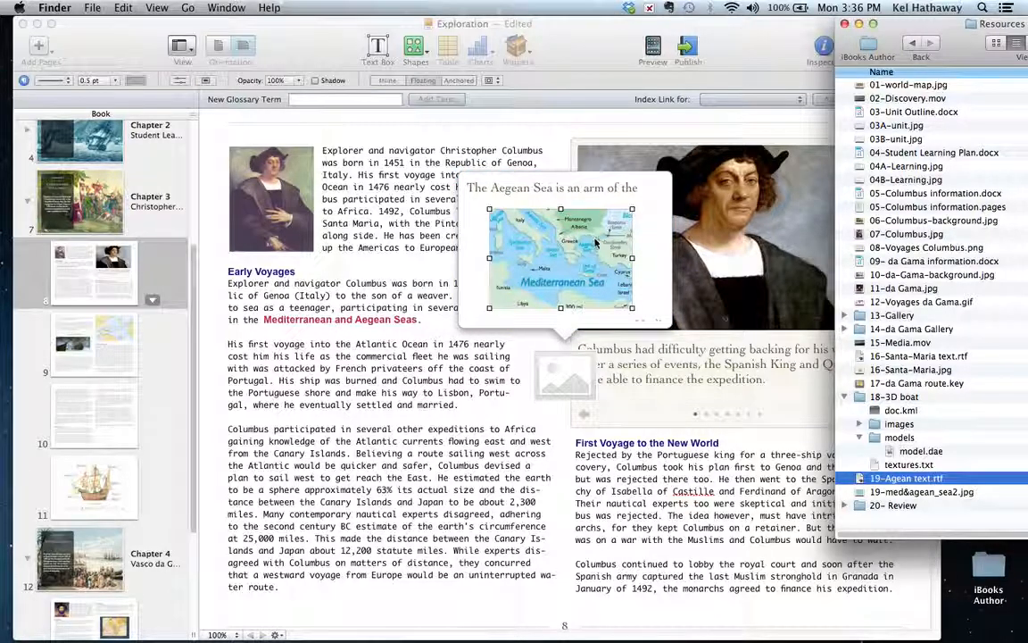
pyautogui.moveTo(600, 238); pyautogui.dragTo(650, 308)
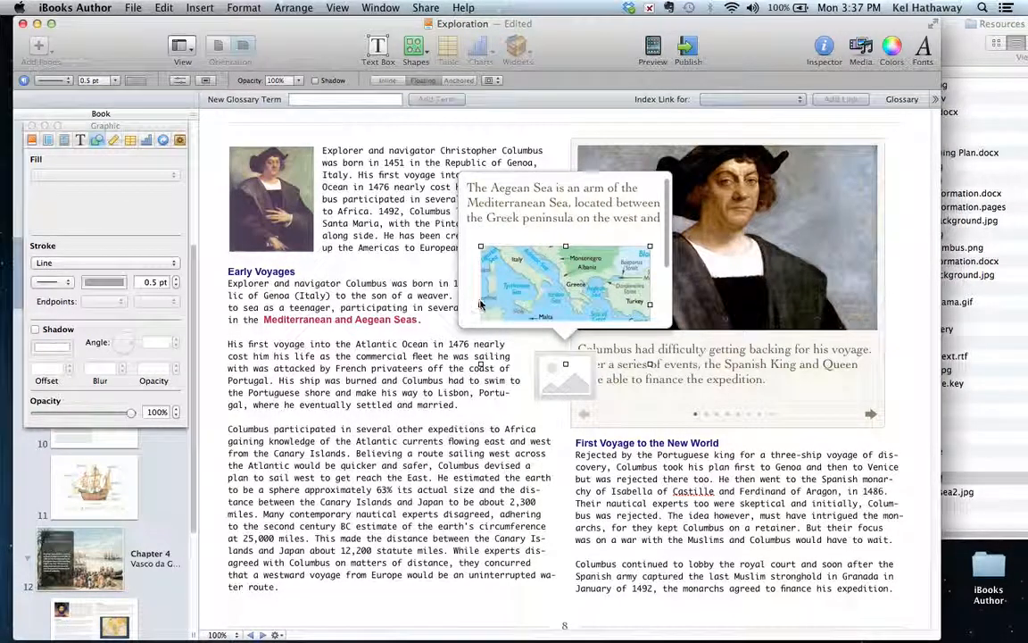
pyautogui.moveTo(480, 305); pyautogui.dragTo(467, 307)
pyautogui.moveTo(650, 304); pyautogui.dragTo(657, 305)
pyautogui.moveTo(584, 266)
pyautogui.mouseDown()
pyautogui.moveTo(585, 294)
pyautogui.moveTo(585, 273)
pyautogui.mouseUp()
pyautogui.moveTo(668, 230)
pyautogui.mouseDown()
pyautogui.moveTo(674, 285)
pyautogui.moveTo(681, 223)
pyautogui.mouseUp()
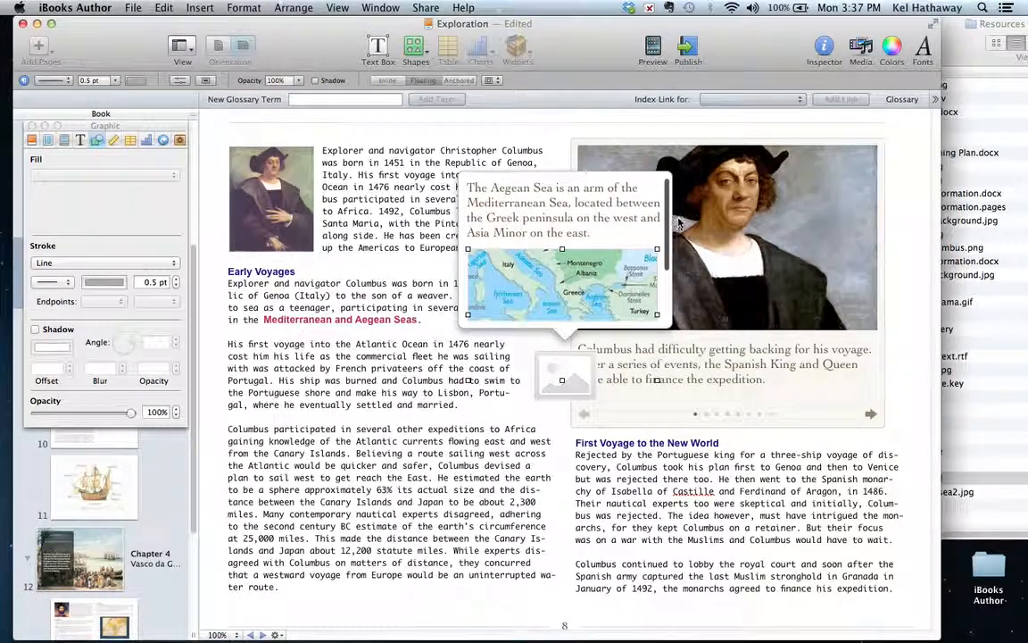
pyautogui.click(561, 427)
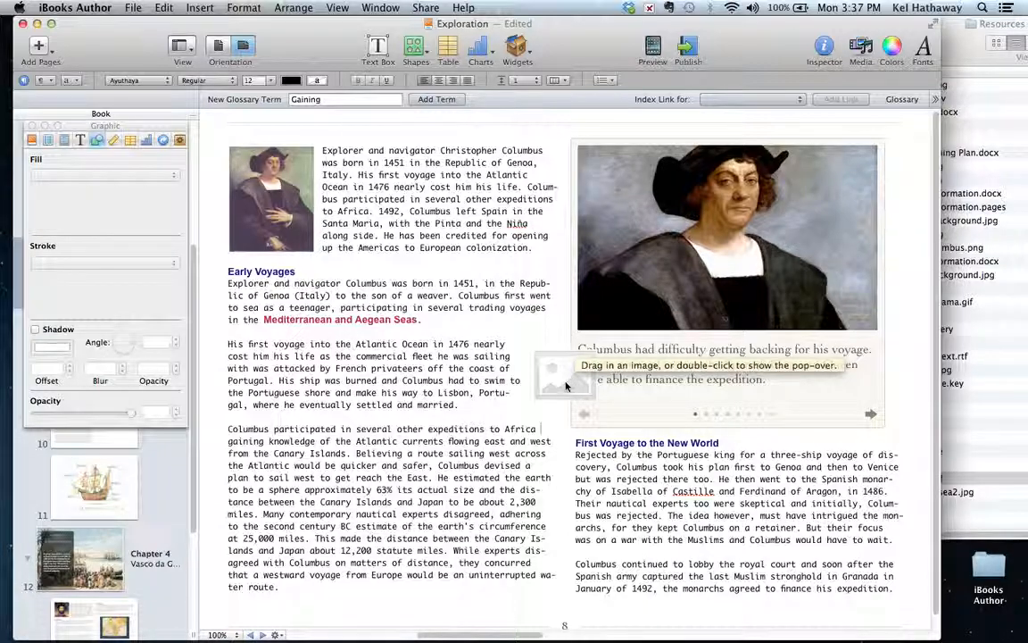
# Step: Move the pop-over's placeholder image onto the "Mediterranean and Aegean Seas" phrase and turn off its text wrap
pyautogui.moveTo(573, 386); pyautogui.dragTo(374, 388)
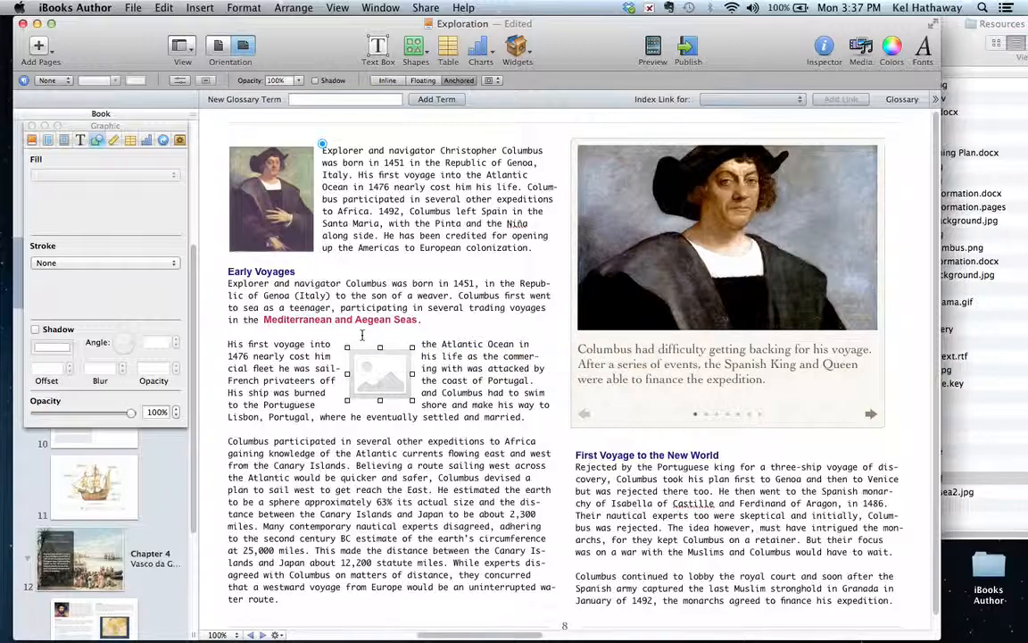
pyautogui.moveTo(379, 368); pyautogui.dragTo(363, 334)
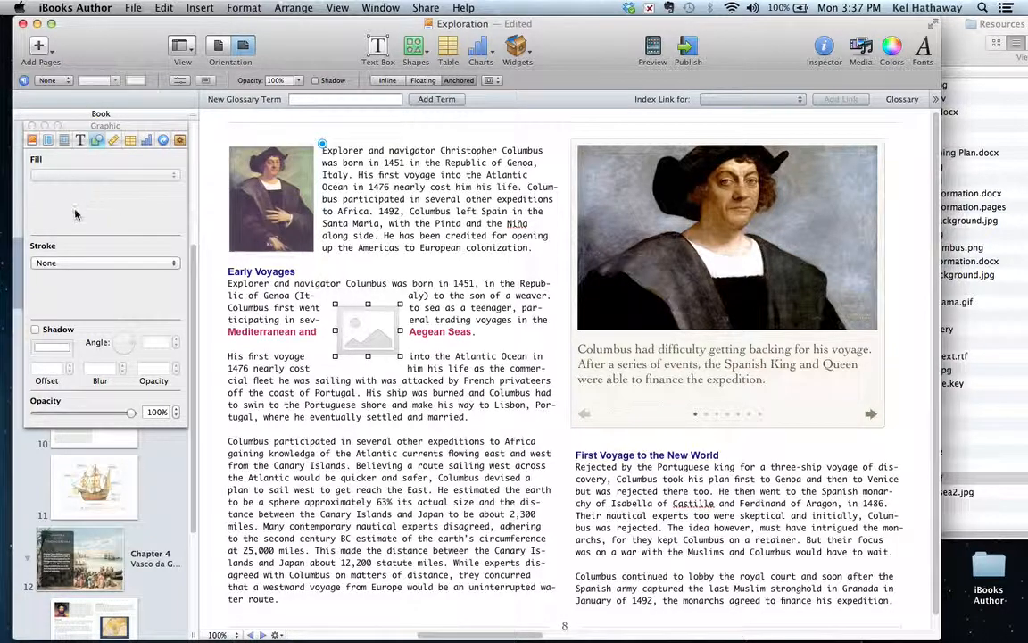
pyautogui.click(32, 127)
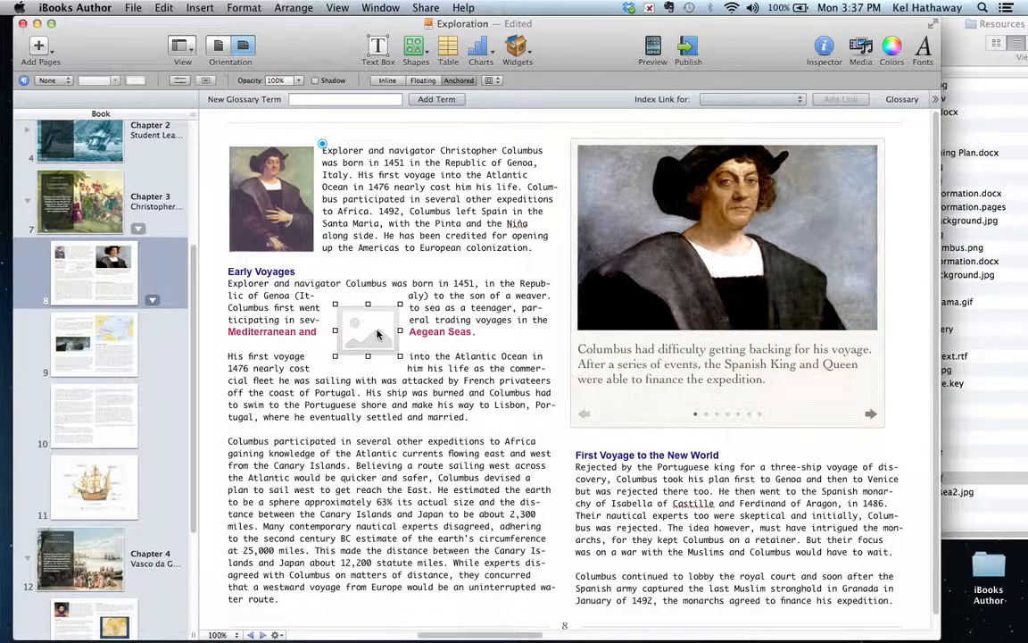
pyautogui.click(817, 52)
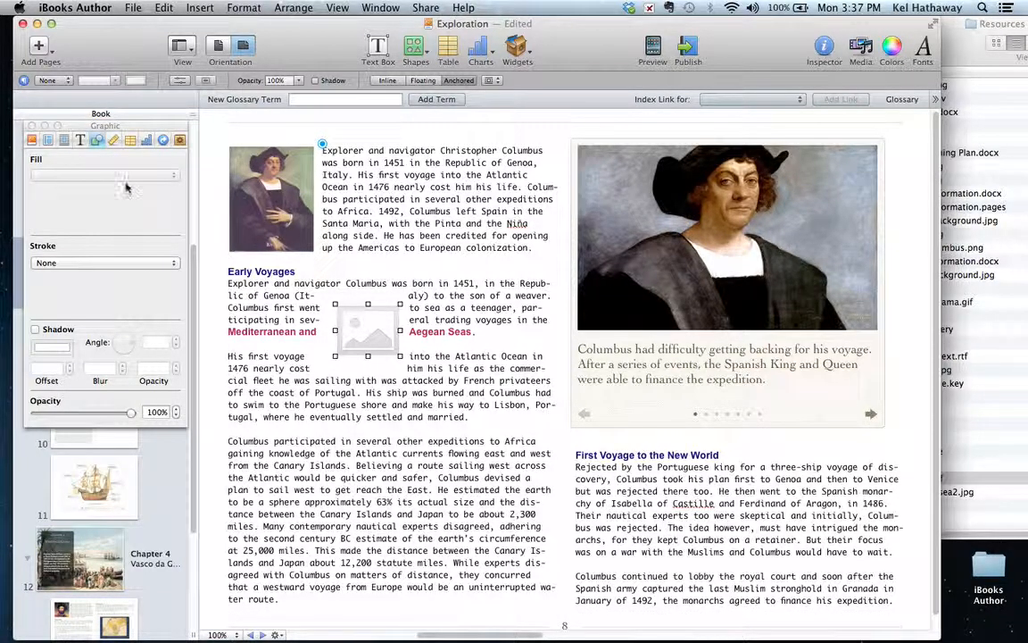
pyautogui.click(64, 141)
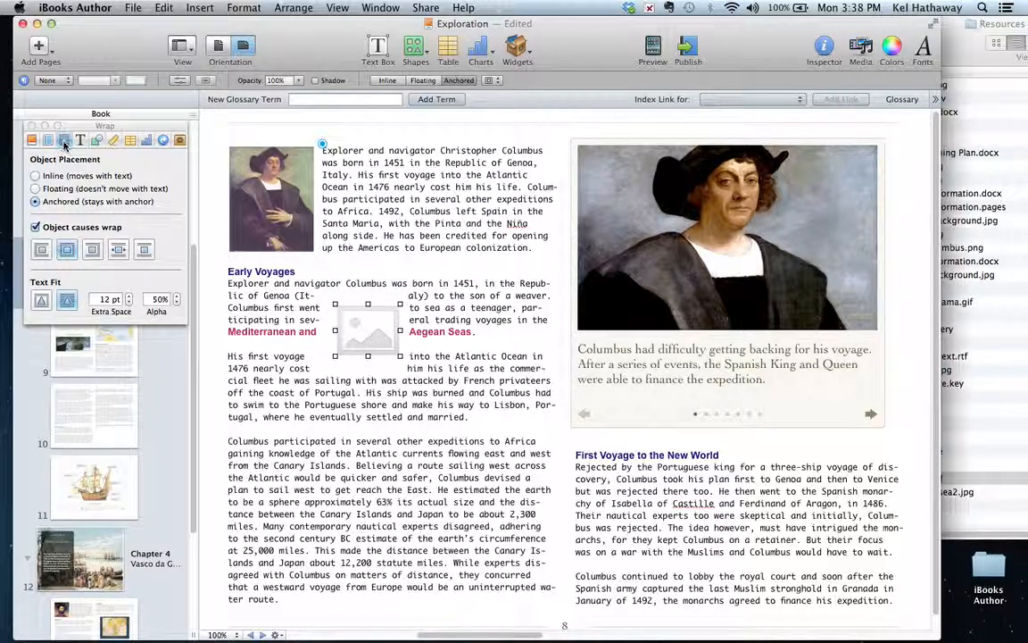
pyautogui.click(35, 227)
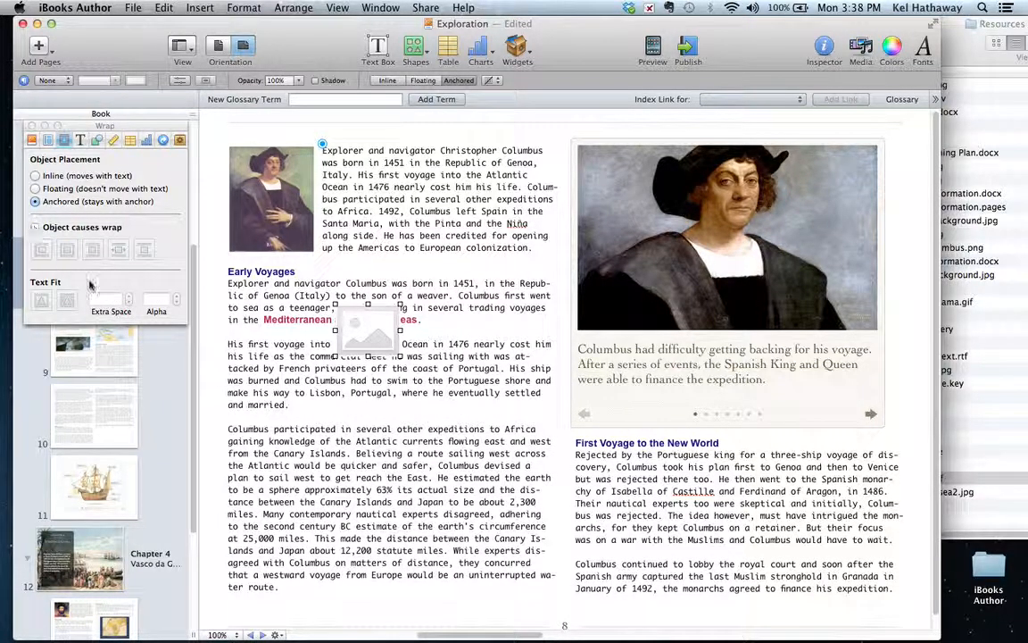
pyautogui.moveTo(350, 341); pyautogui.dragTo(338, 322)
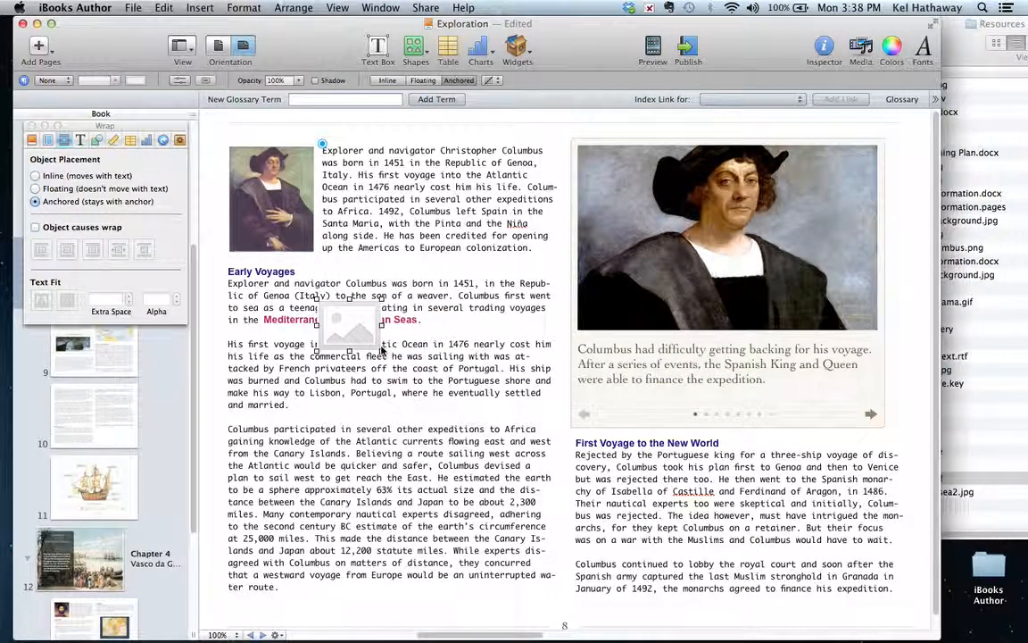
# Step: Resize the placeholder image without constrained proportions to about 230 by 31 pt so it covers the crimson phrase
pyautogui.moveTo(385, 326)
pyautogui.mouseDown()
pyautogui.moveTo(395, 306)
pyautogui.moveTo(446, 271)
pyautogui.moveTo(407, 331)
pyautogui.moveTo(395, 325)
pyautogui.mouseUp()
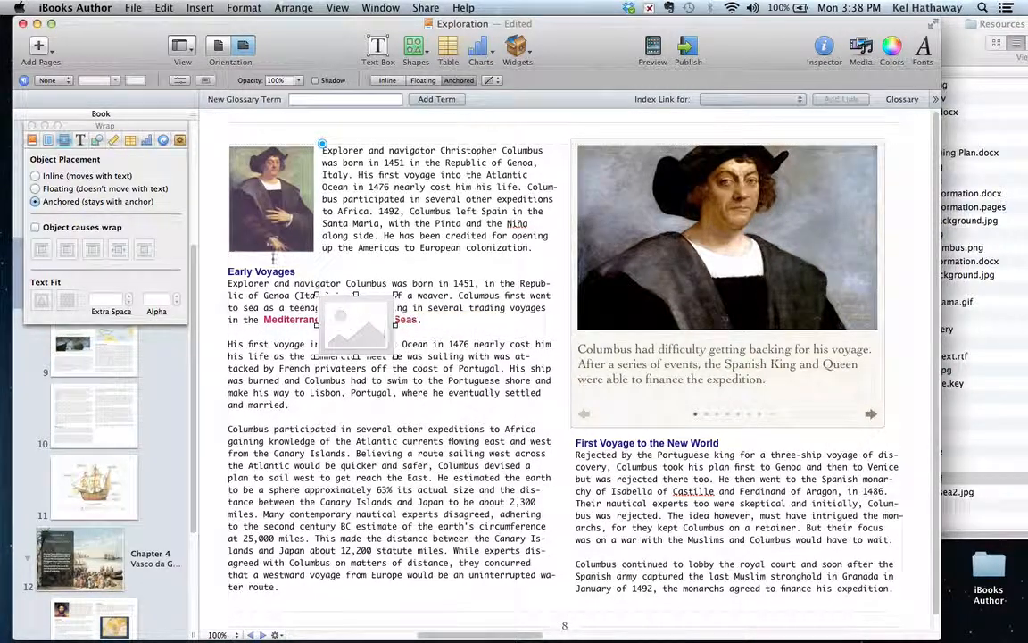
pyautogui.click(113, 141)
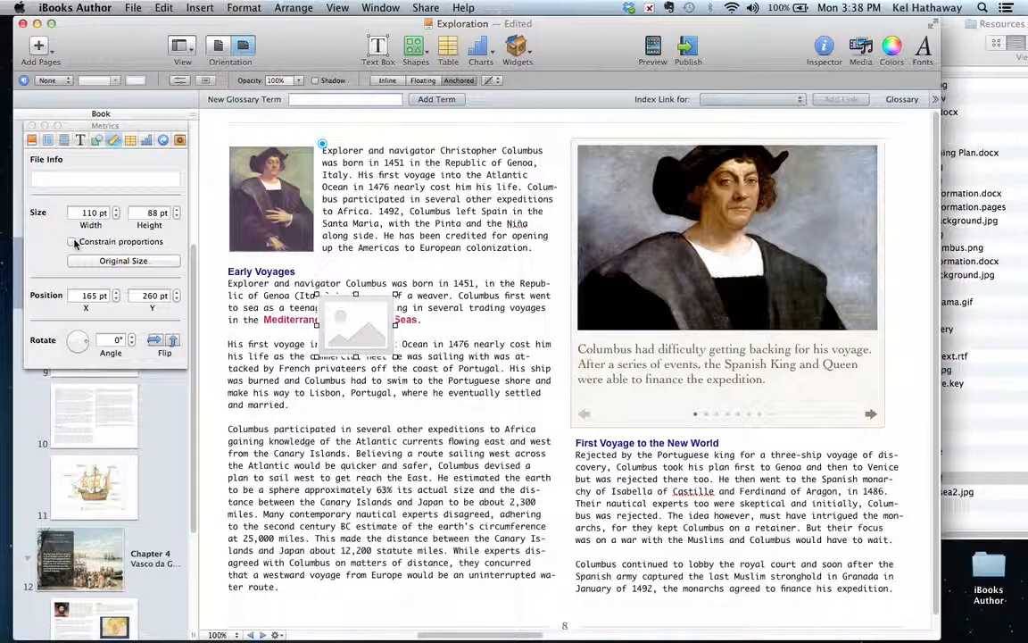
pyautogui.moveTo(317, 333); pyautogui.dragTo(261, 327)
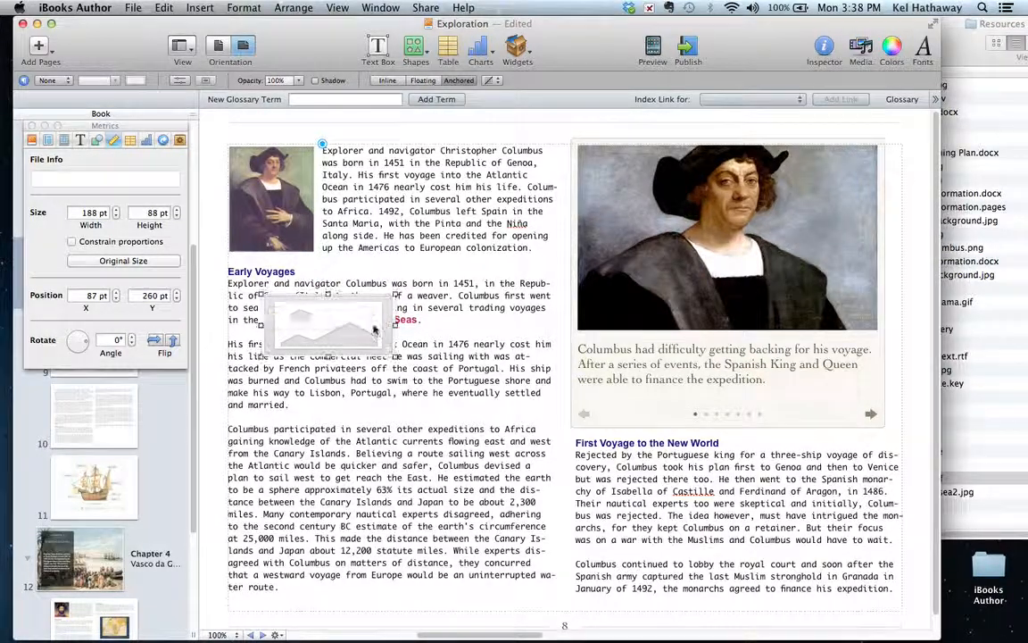
pyautogui.moveTo(393, 327); pyautogui.dragTo(426, 327)
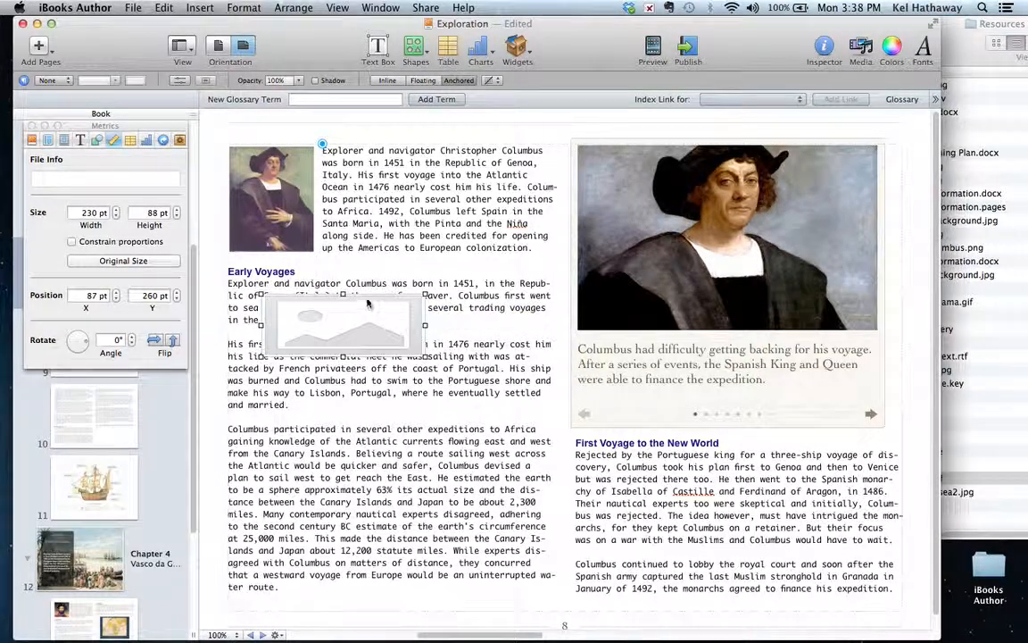
pyautogui.moveTo(342, 304)
pyautogui.mouseDown()
pyautogui.moveTo(343, 319)
pyautogui.moveTo(343, 307)
pyautogui.mouseUp()
pyautogui.moveTo(343, 357); pyautogui.dragTo(344, 331)
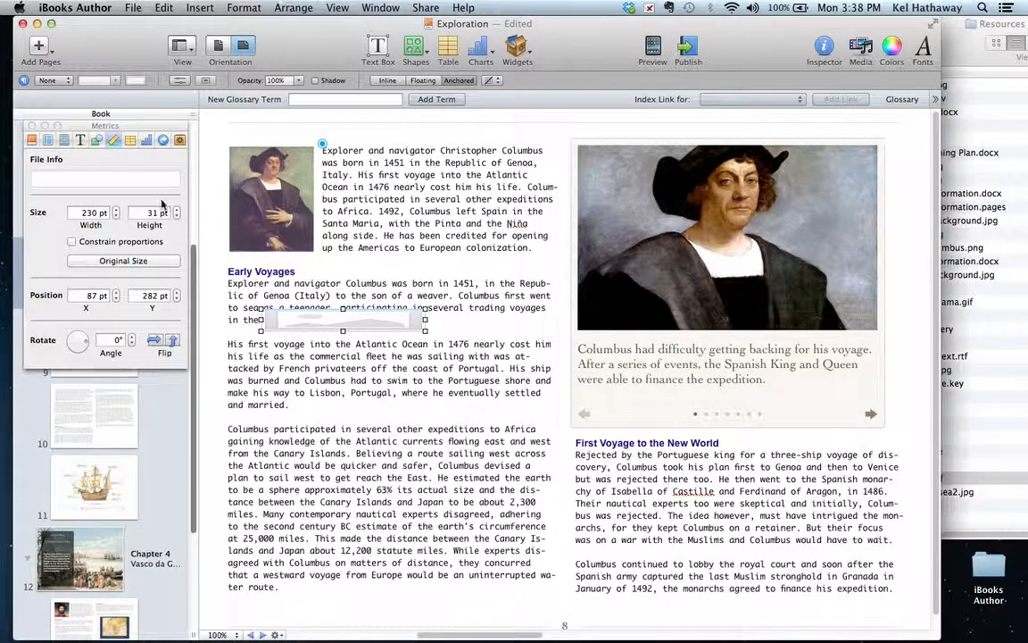
# Step: Set the placeholder image's opacity to 0% and extend its edges slightly so it fully covers the crimson phrase
pyautogui.click(97, 140)
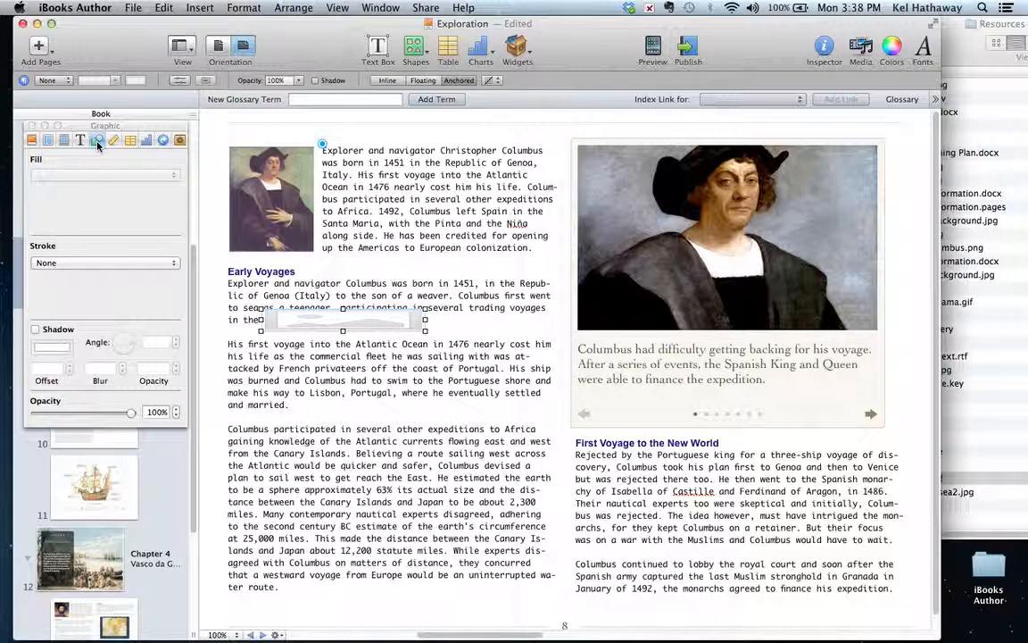
pyautogui.moveTo(130, 415); pyautogui.dragTo(104, 419)
pyautogui.moveTo(88, 420); pyautogui.dragTo(77, 422)
pyautogui.moveTo(261, 320); pyautogui.dragTo(253, 321)
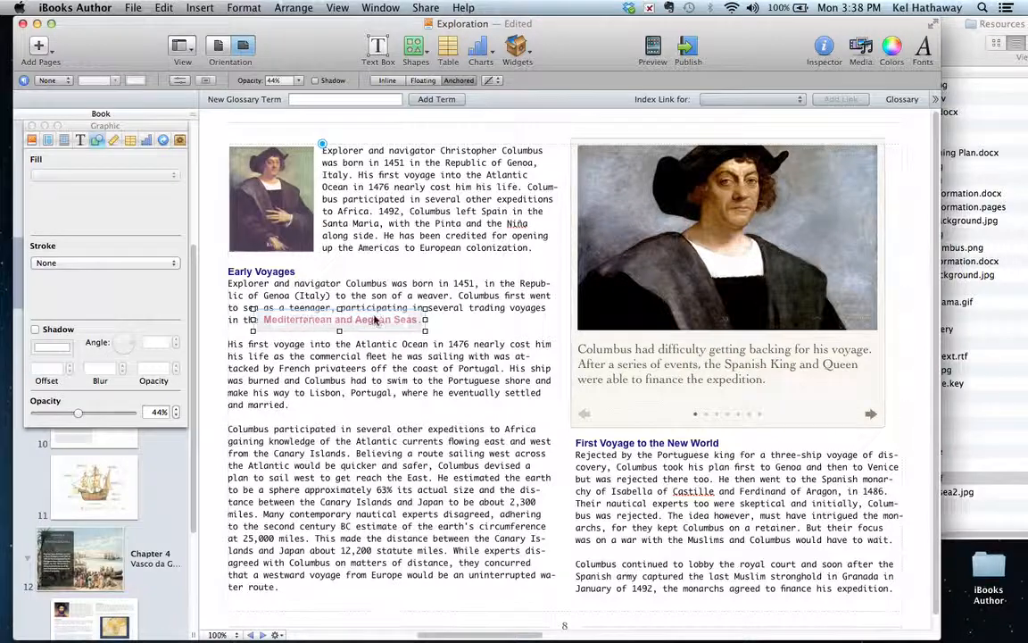
pyautogui.moveTo(339, 331); pyautogui.dragTo(339, 333)
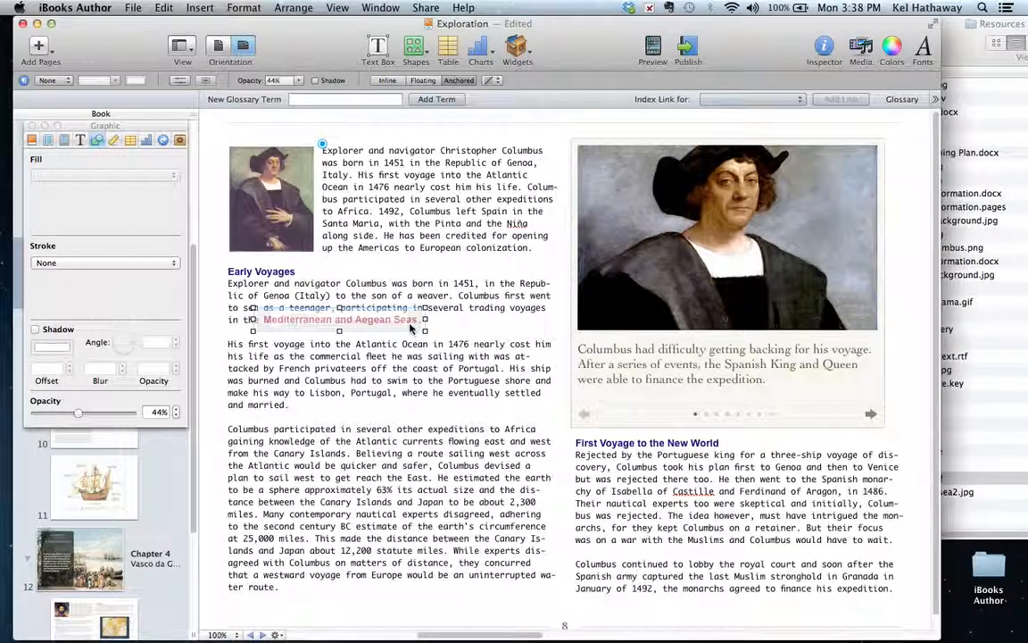
pyautogui.moveTo(77, 413); pyautogui.dragTo(33, 413)
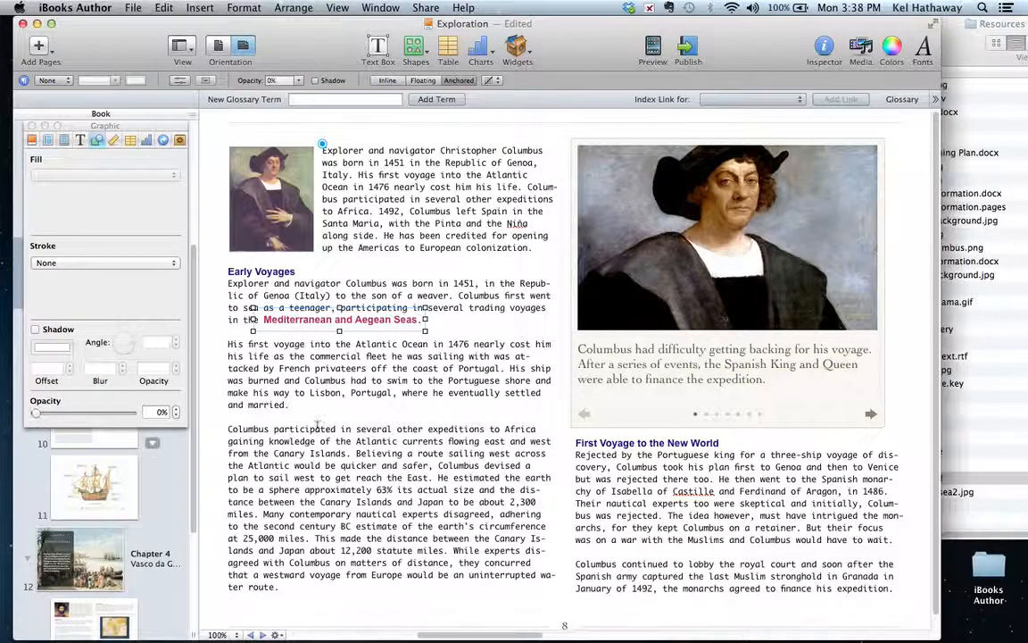
pyautogui.click(555, 410)
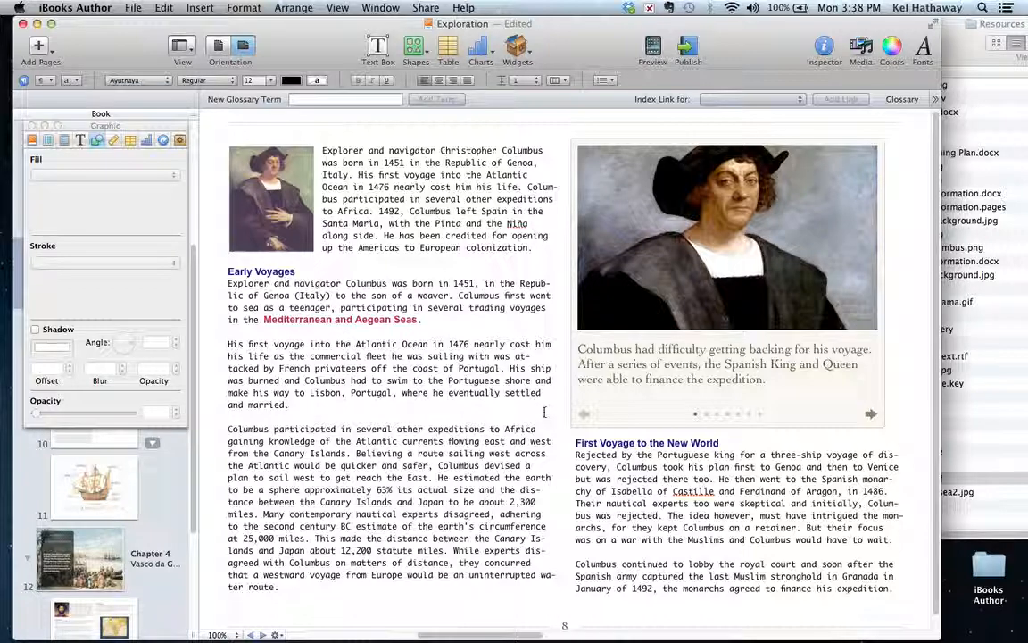